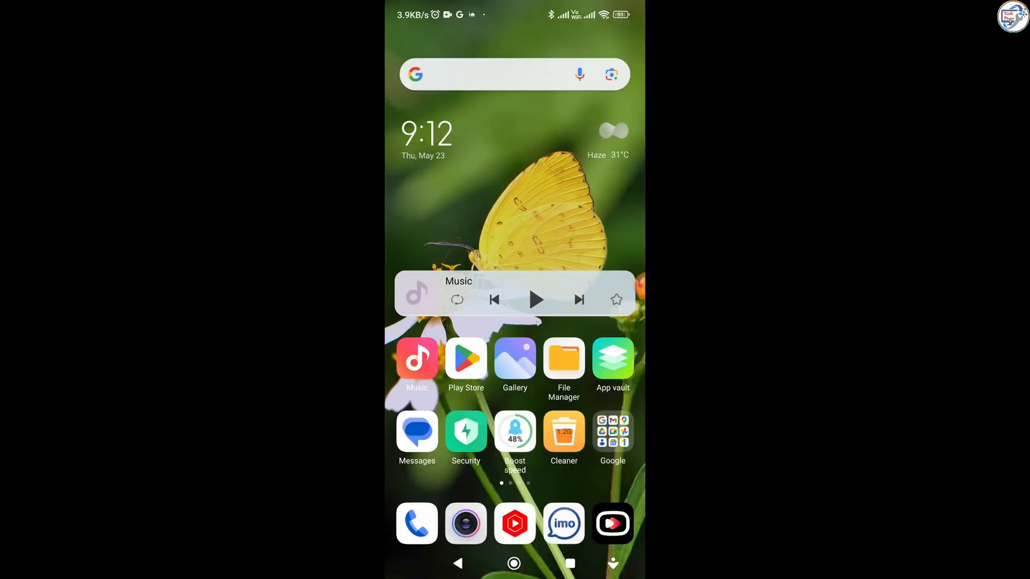
Step: Install Canon PRINT by Canon Inc. from the Play Store search 'canon print', declining Play Pass
left_click(465, 360)
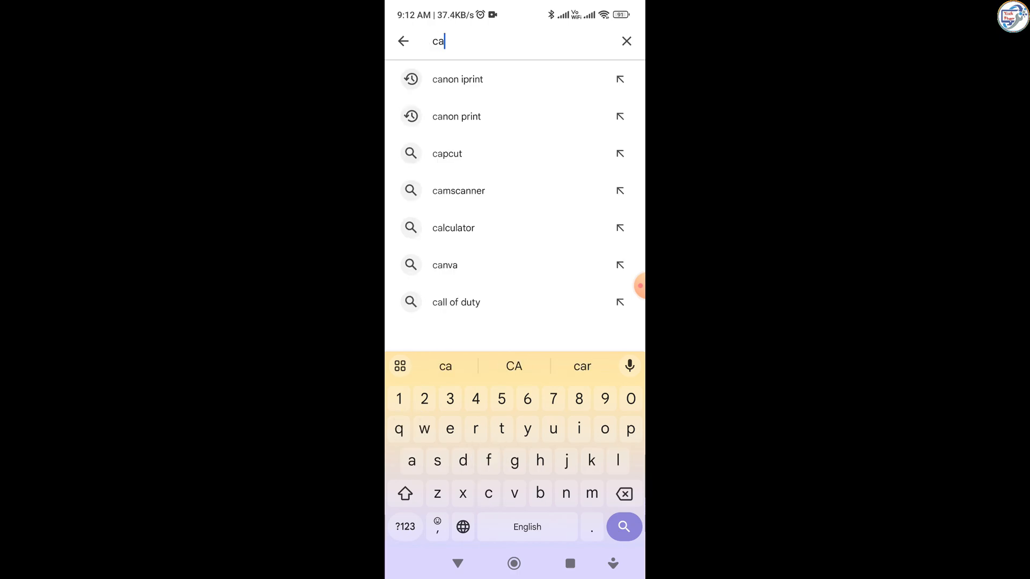
type("non ")
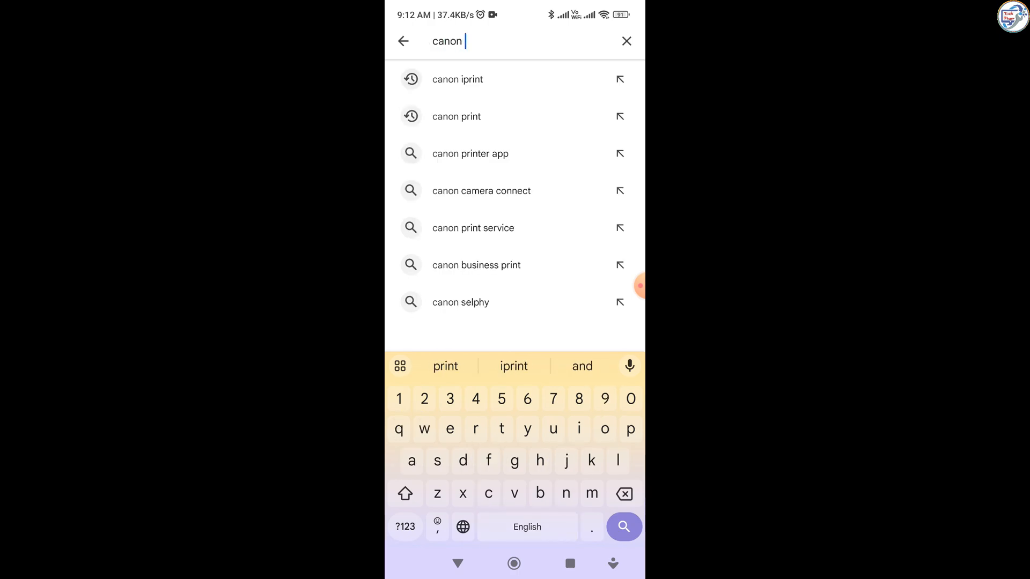
type("print")
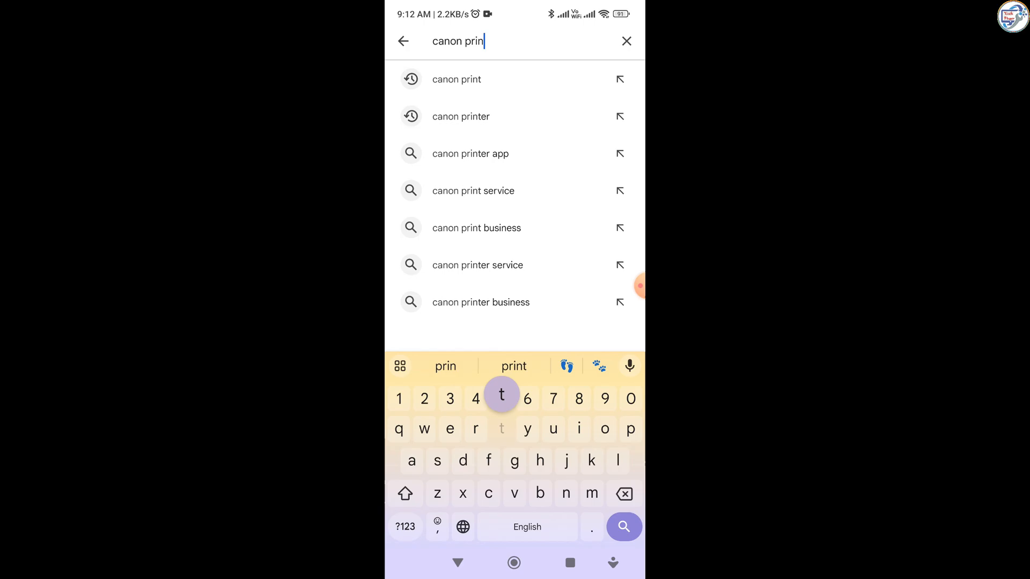
key("Return")
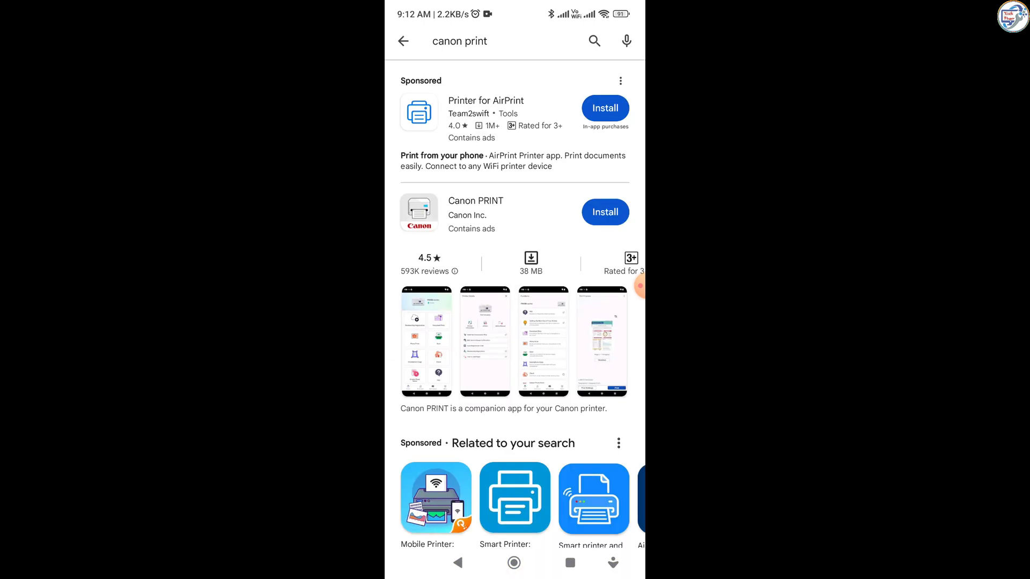
left_click(475, 210)
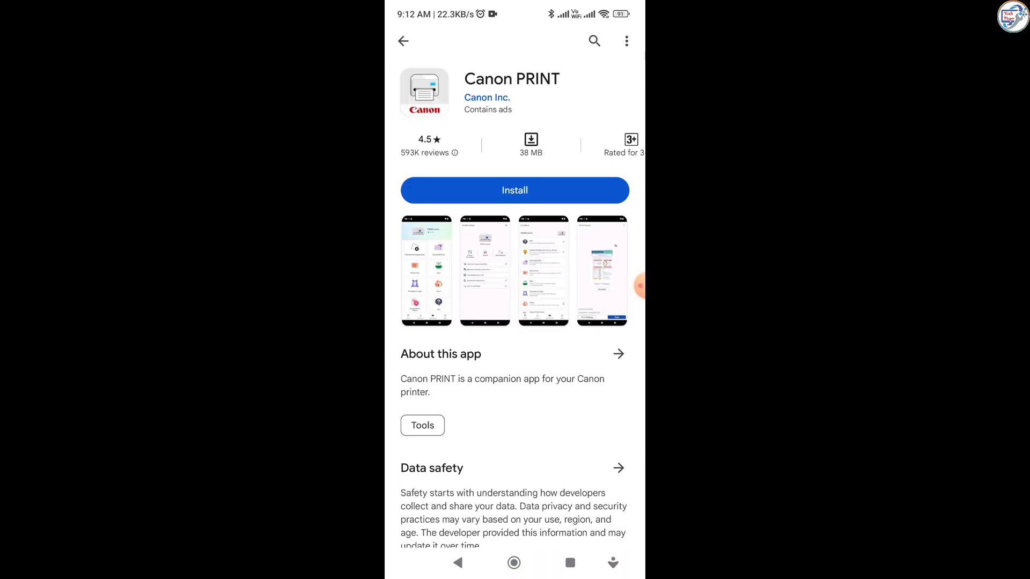
left_click(516, 190)
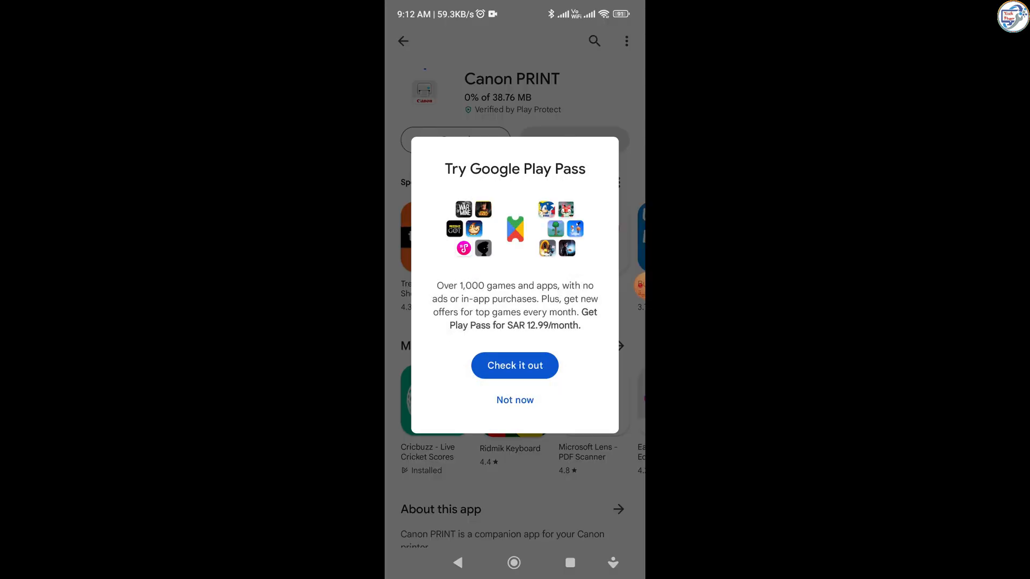
left_click(516, 400)
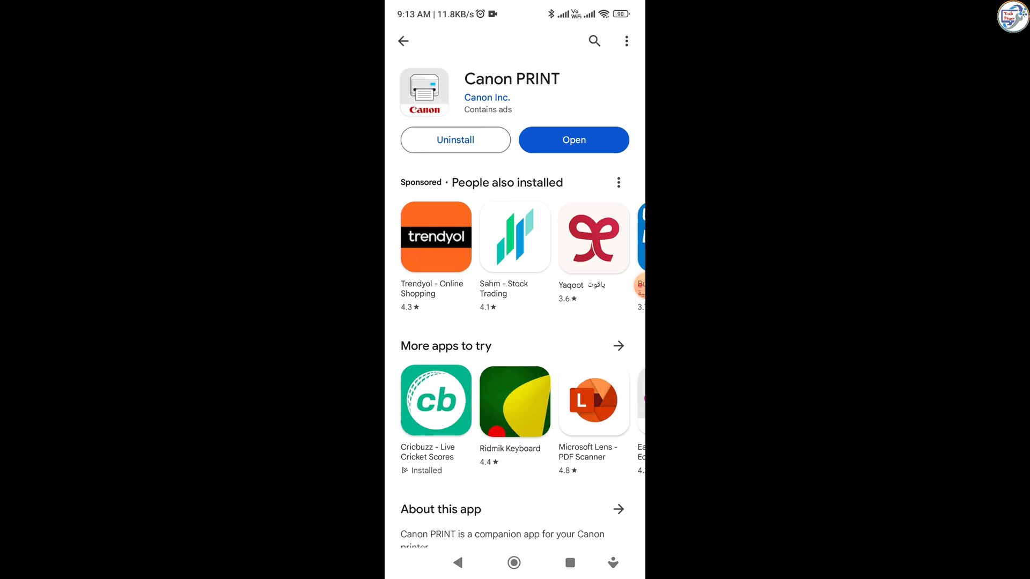
Step: Launch Canon PRINT and accept the licence agreement, Canon services terms and permissions notice
left_click(574, 140)
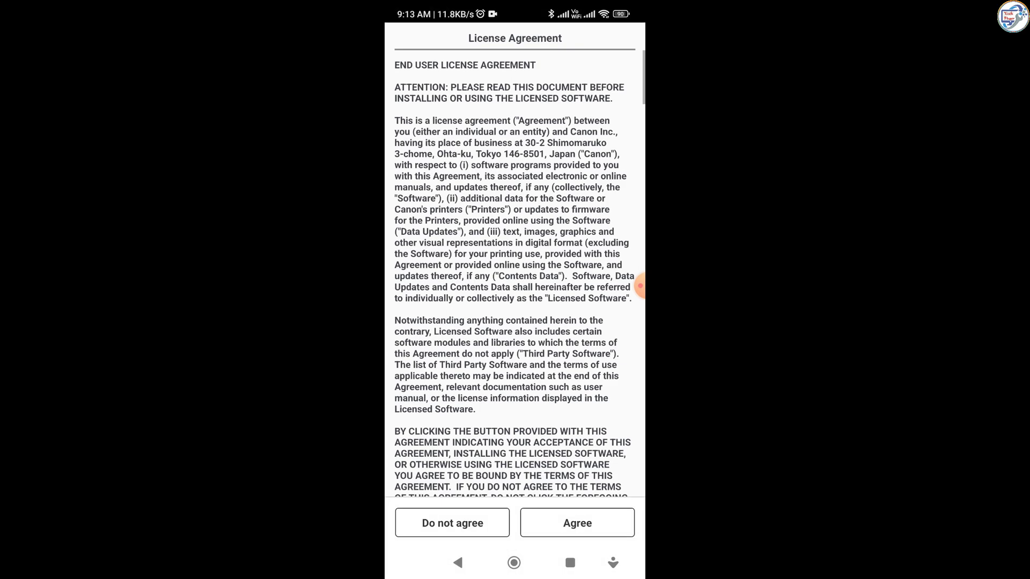
left_click(577, 523)
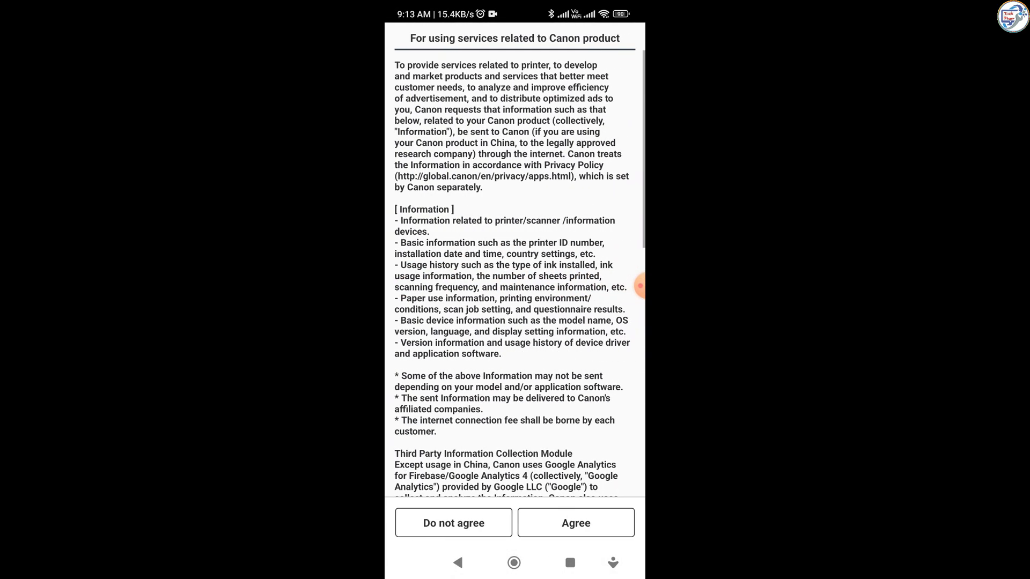
left_click(576, 523)
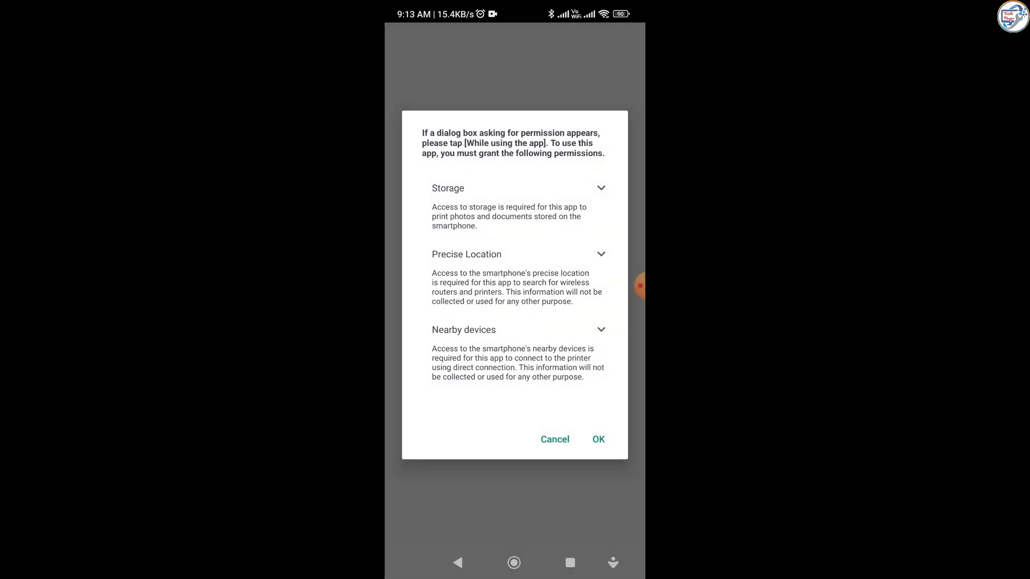
left_click(598, 440)
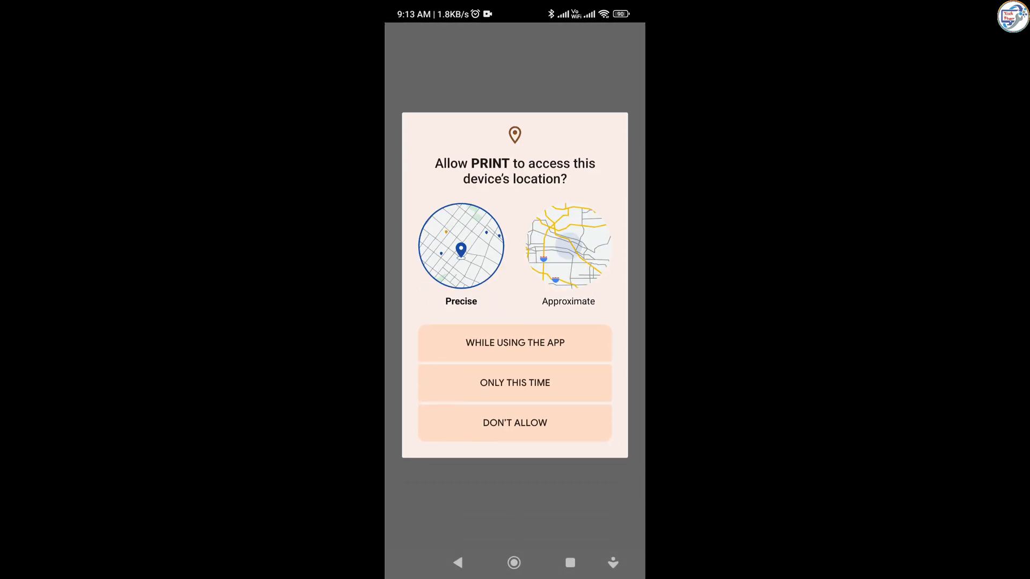
Step: Grant location while using the app, nearby devices and photos access, continuing past notifications
left_click(515, 345)
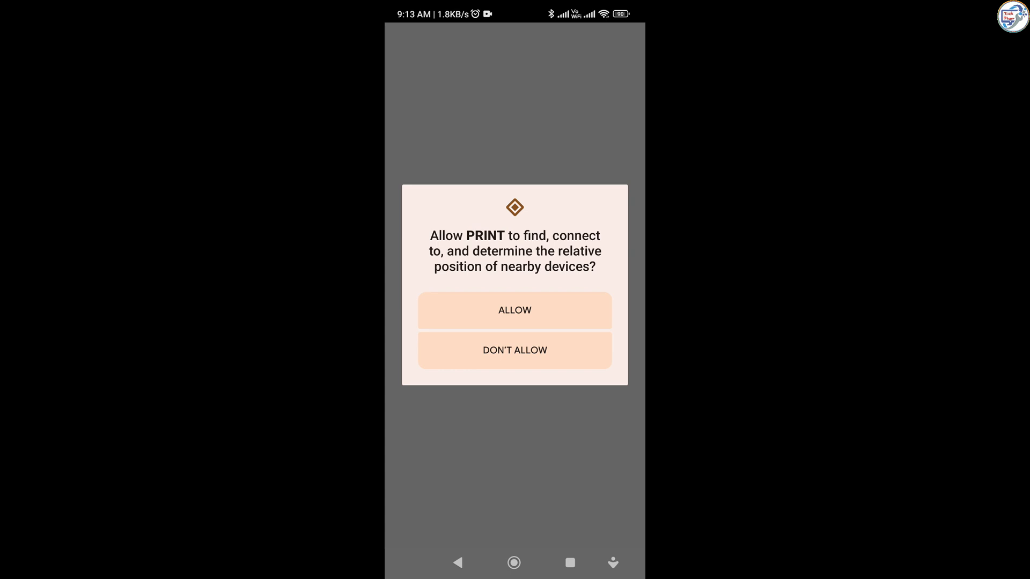
left_click(515, 310)
left_click(514, 302)
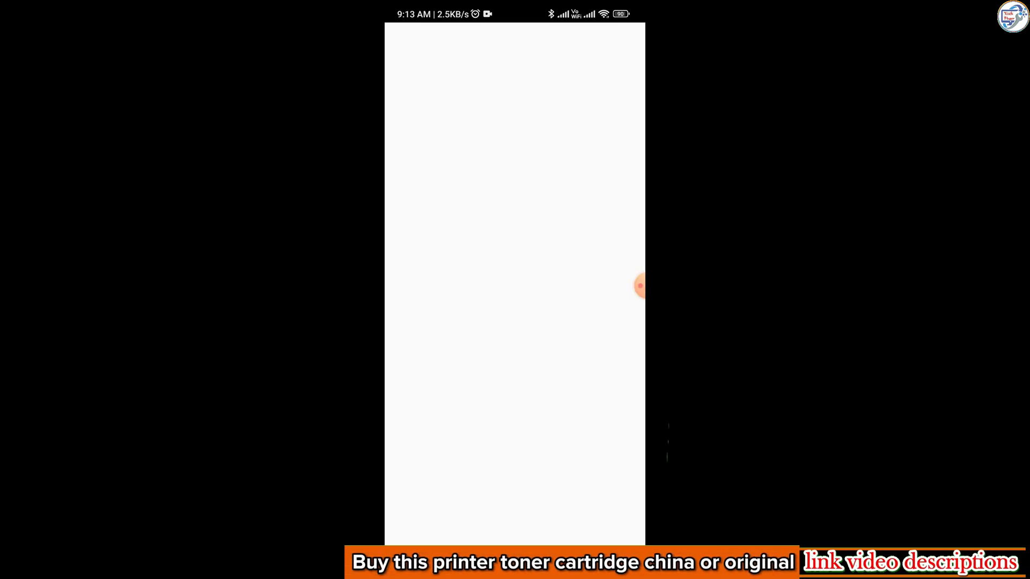
left_click(599, 306)
Step: Allow notifications, connect the phone to the RST Wi-Fi network and search for printers again
left_click(514, 302)
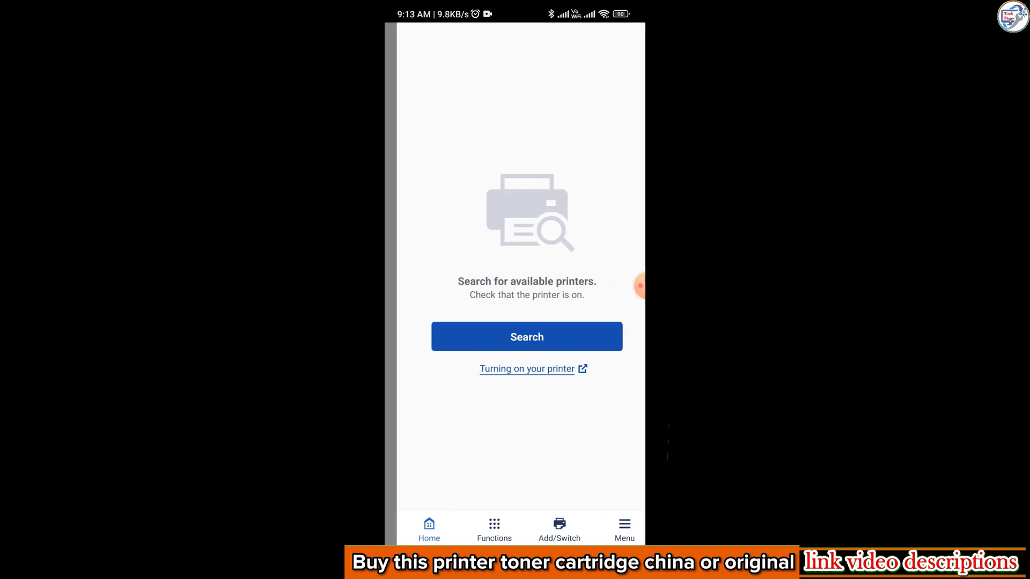
left_click(515, 336)
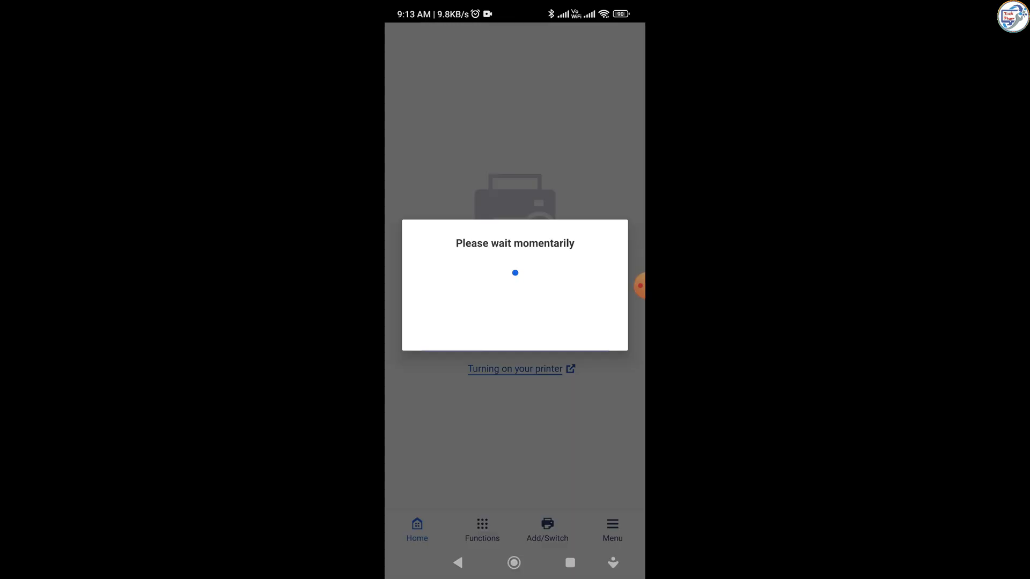
left_click_drag(515, 13, 515, 362)
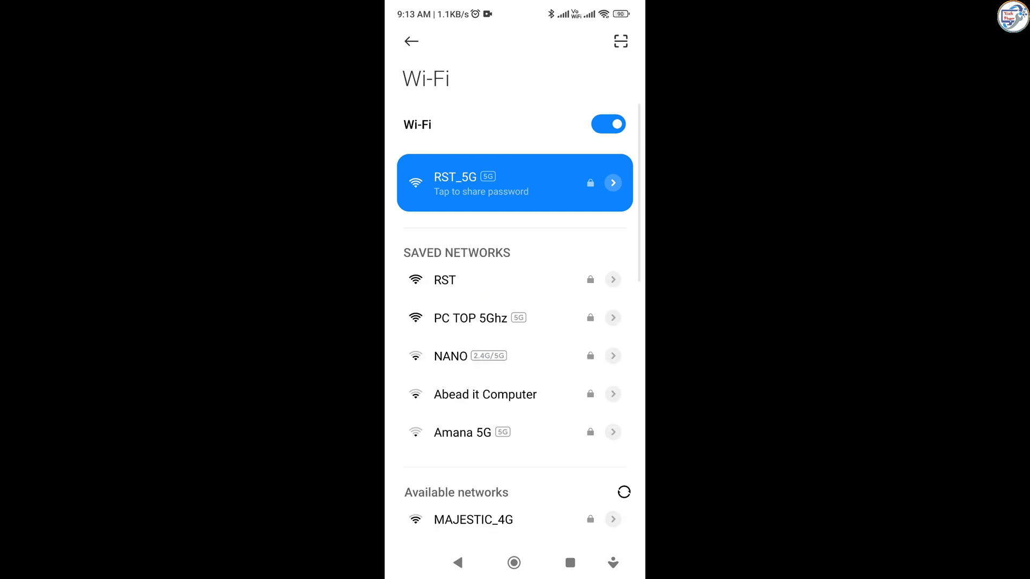
left_click(483, 280)
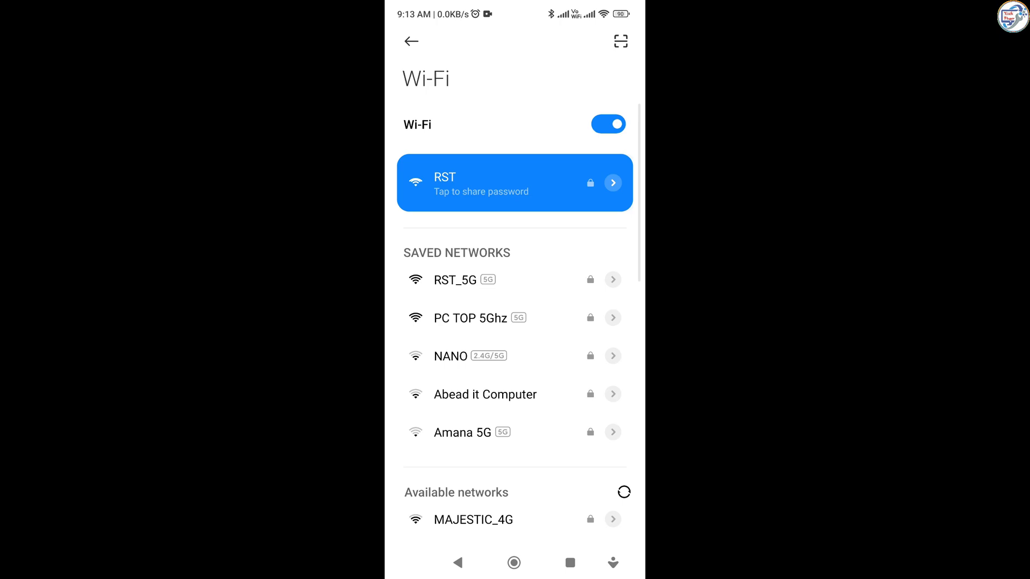
left_click(457, 562)
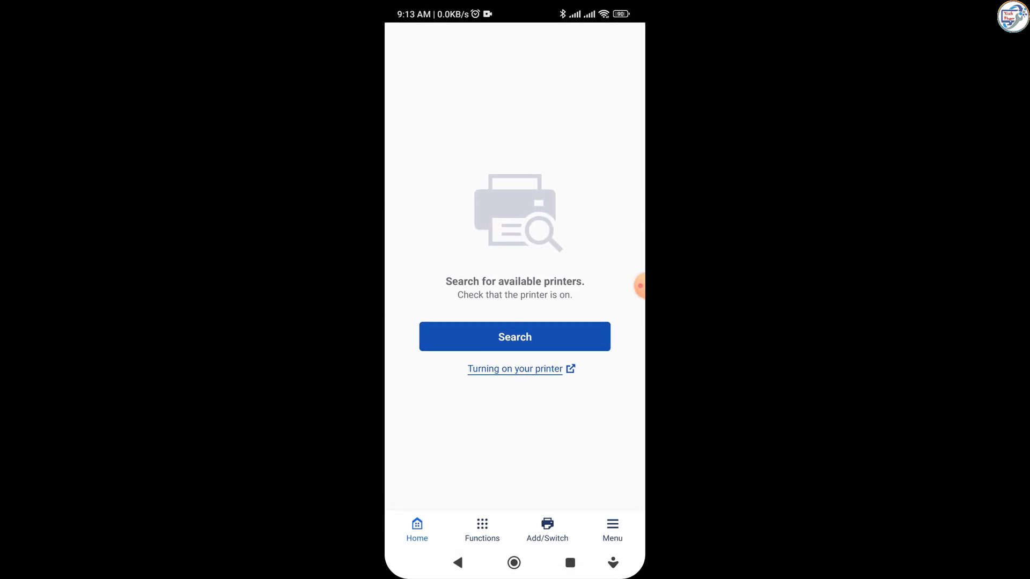
left_click(514, 337)
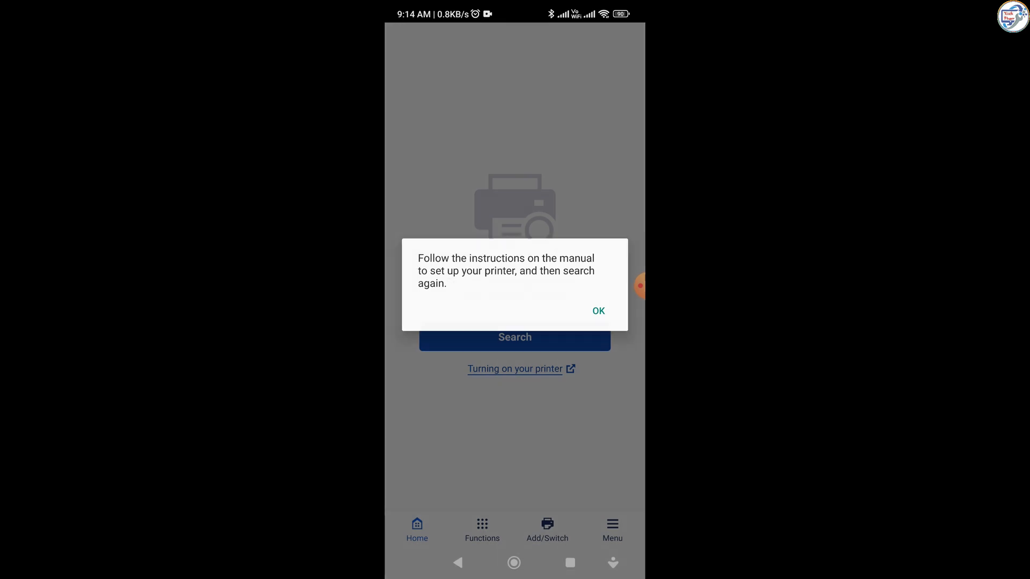
Step: Dismiss the setup instructions notice and return from the browser to Canon PRINT
left_click(598, 311)
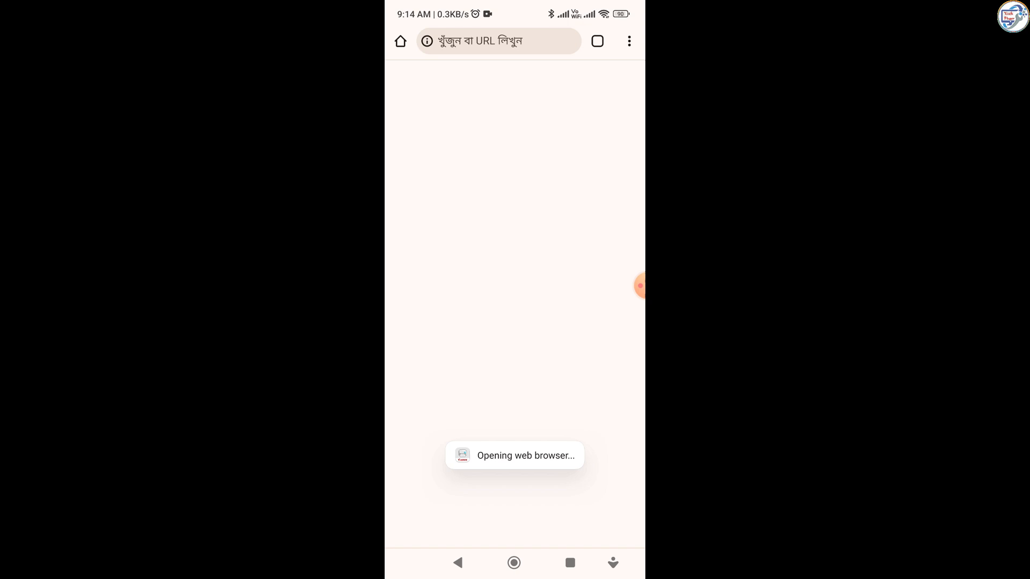
left_click(457, 562)
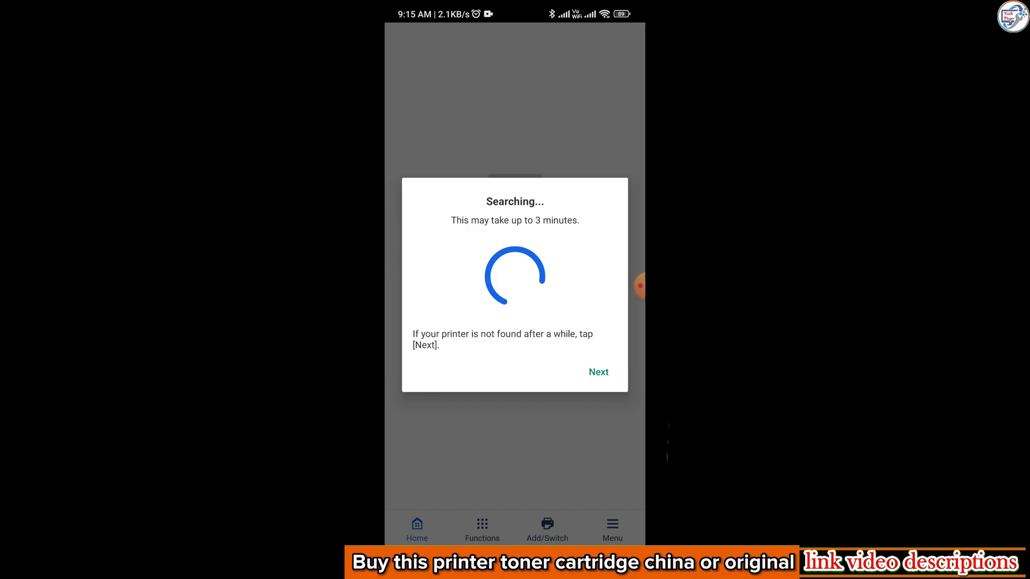
Step: Dismiss the not-found alert and register the MB2100 series printer (192.168.0.104) via Add/Switch
left_click(597, 310)
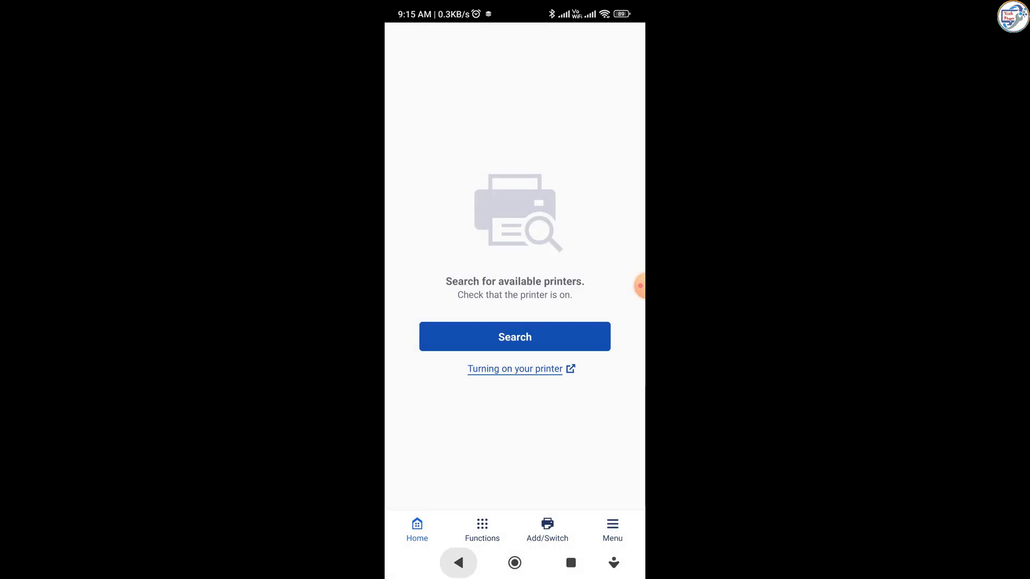
left_click(547, 530)
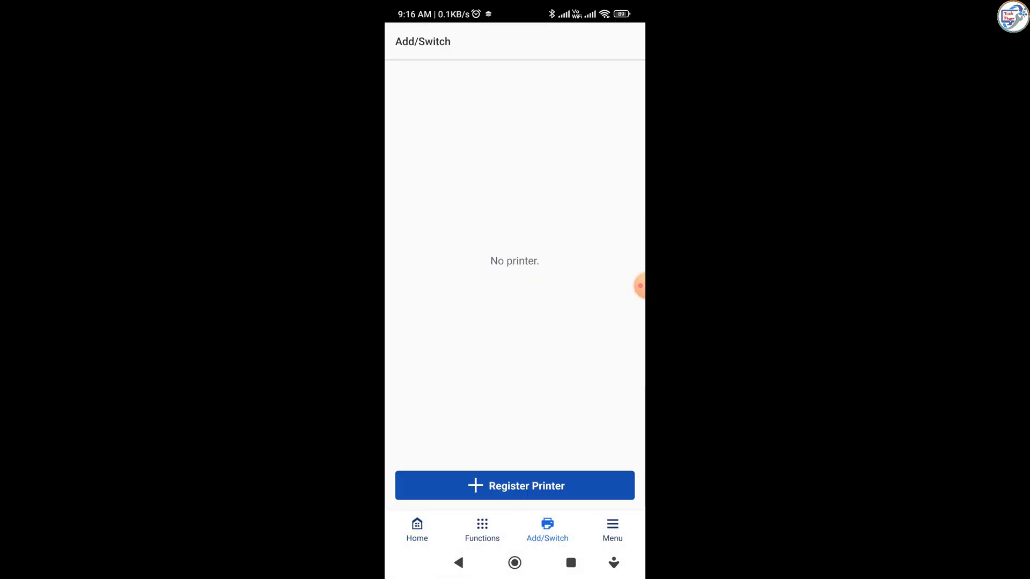
left_click(514, 487)
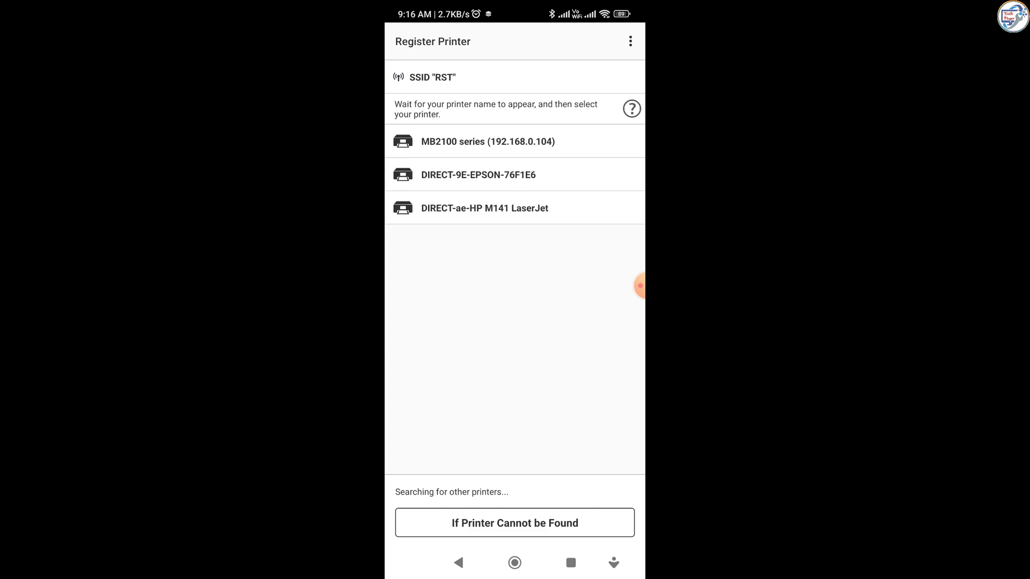
left_click(488, 142)
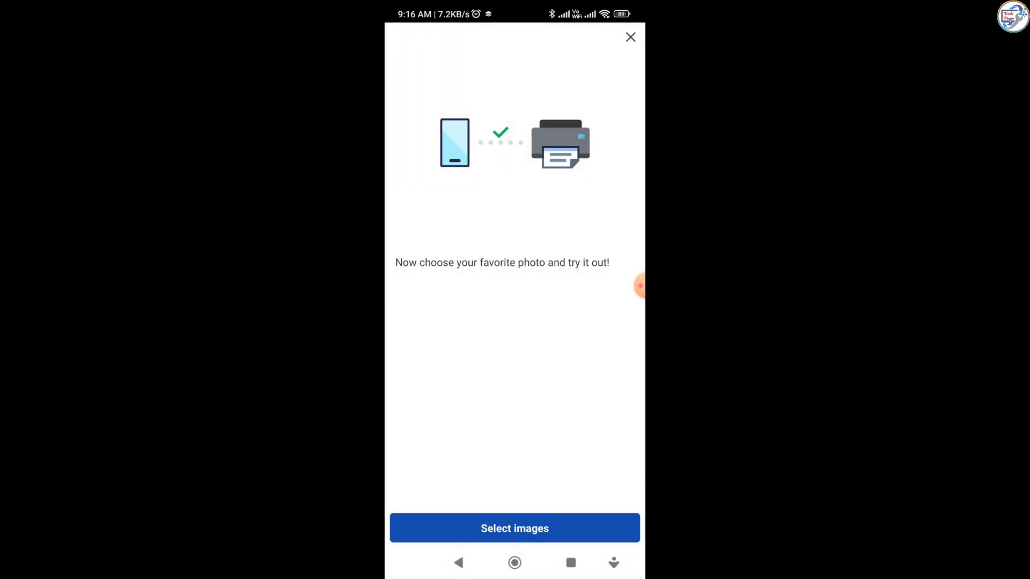
Step: Return from the image picker to Home and show the MB2100 series printer's details page
left_click(514, 528)
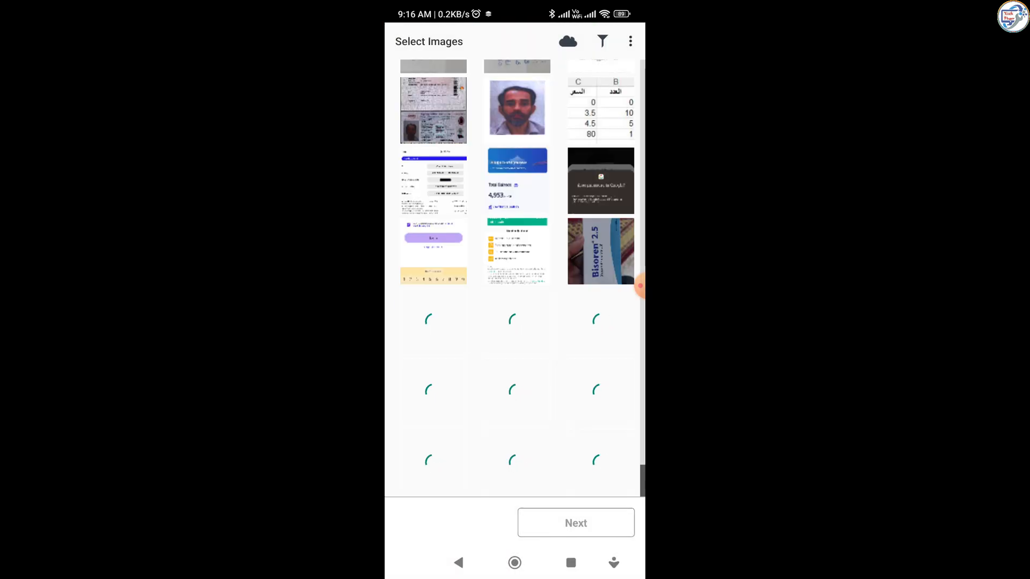
left_click(458, 562)
scroll(640, 285, "down", 1)
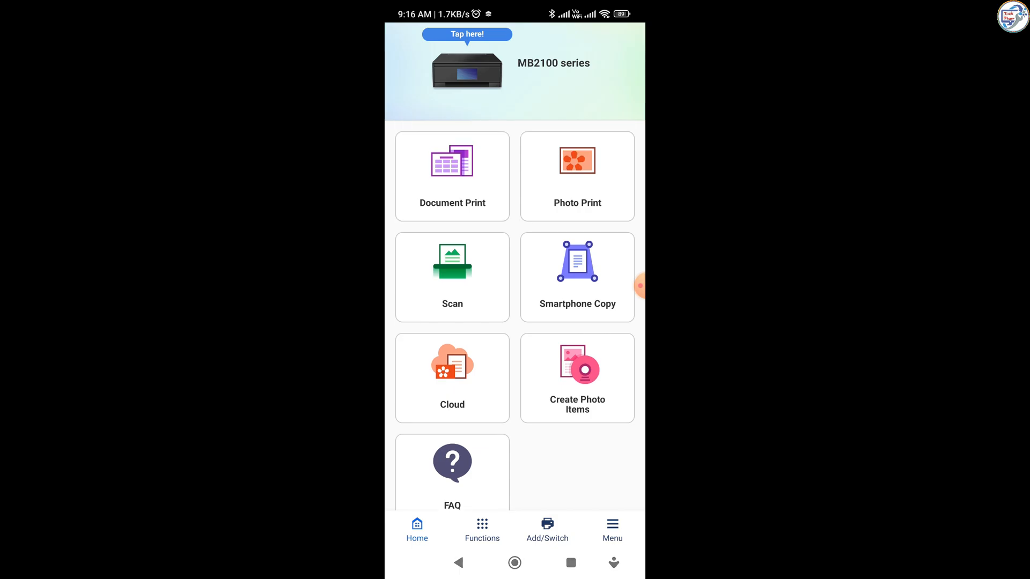
left_click(467, 70)
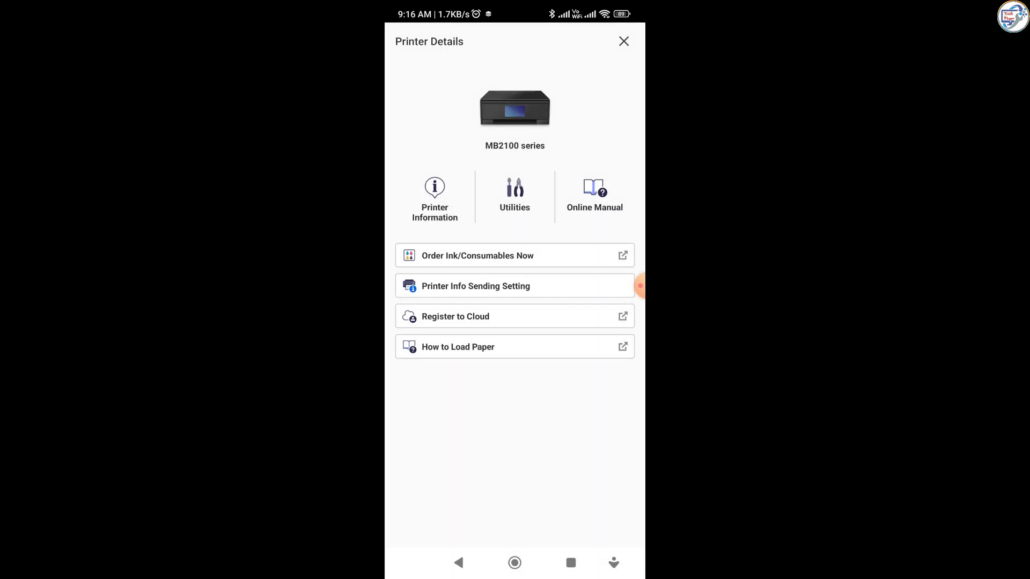